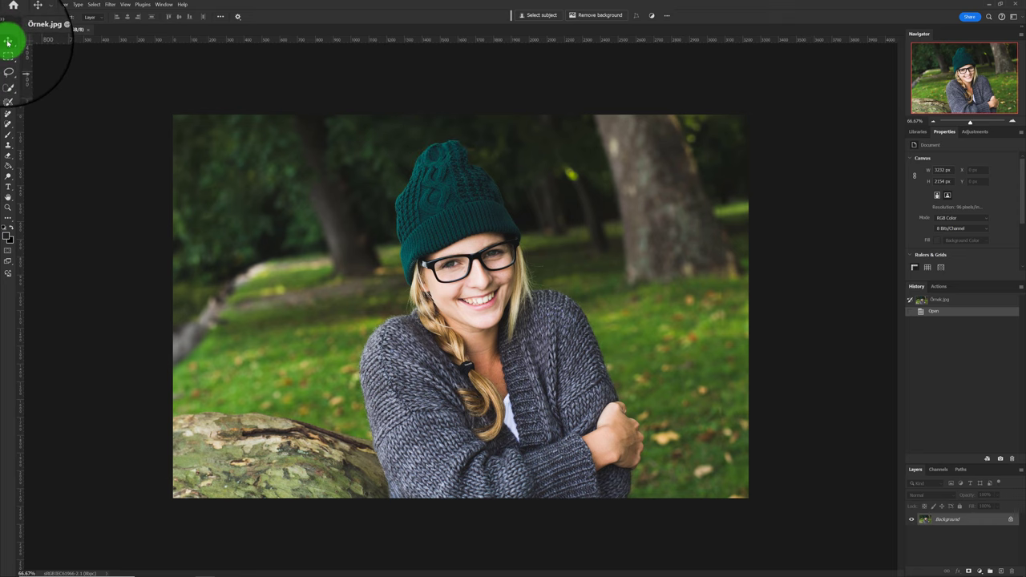
Select the woman with Quick Selection's Select Subject set to Cloud (Detailed results).
click(9, 80)
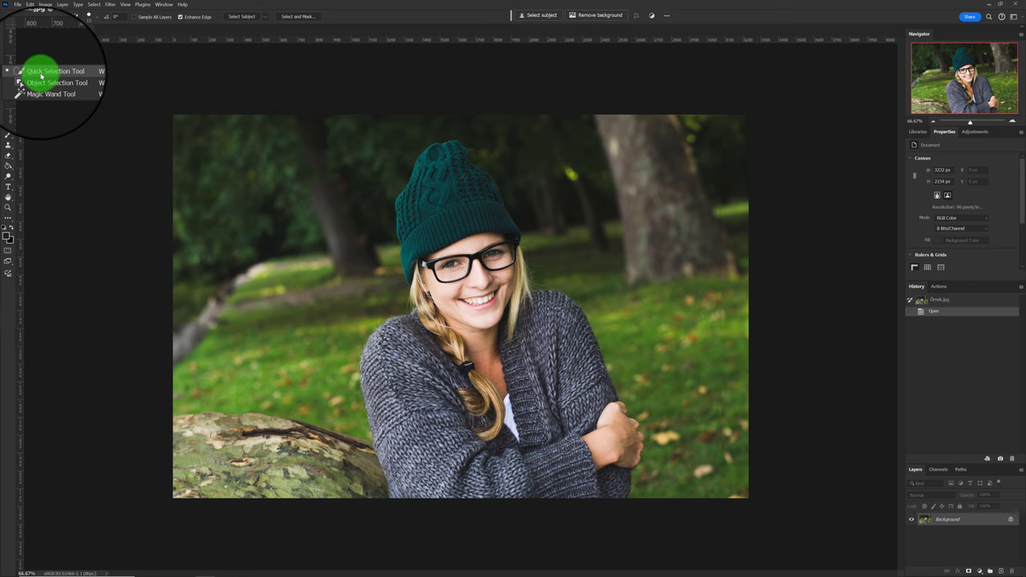
click(41, 74)
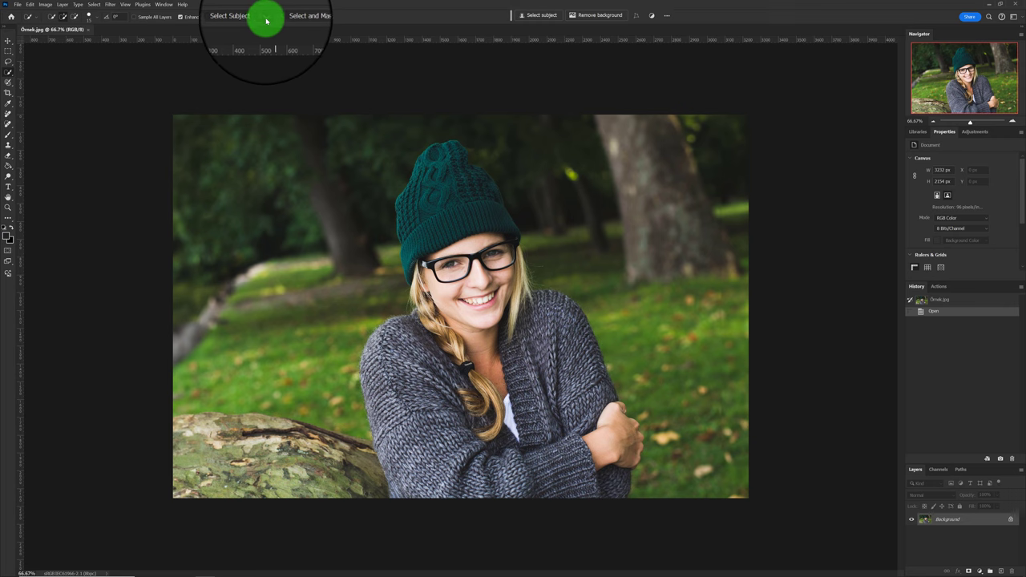
click(265, 19)
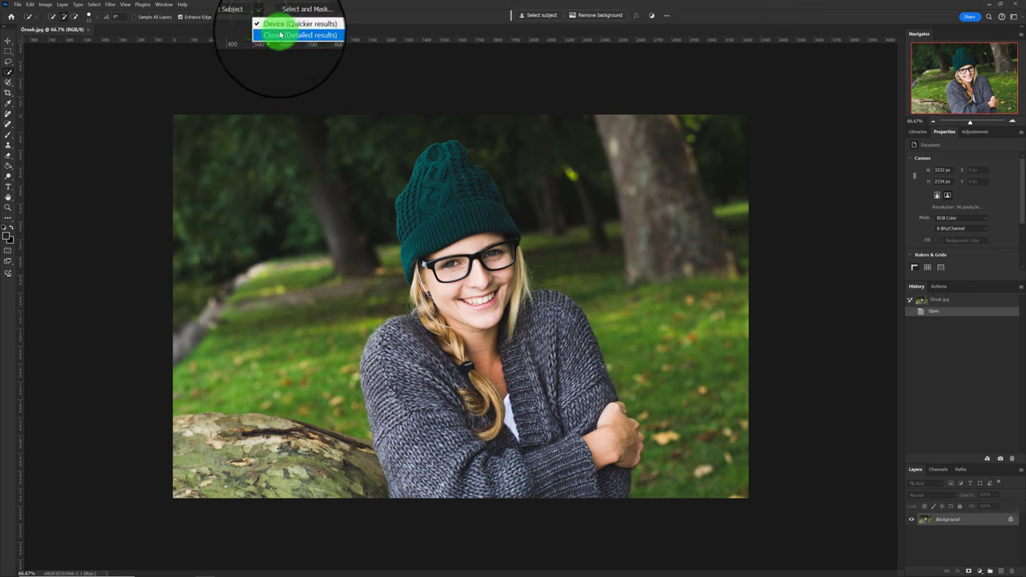
click(280, 36)
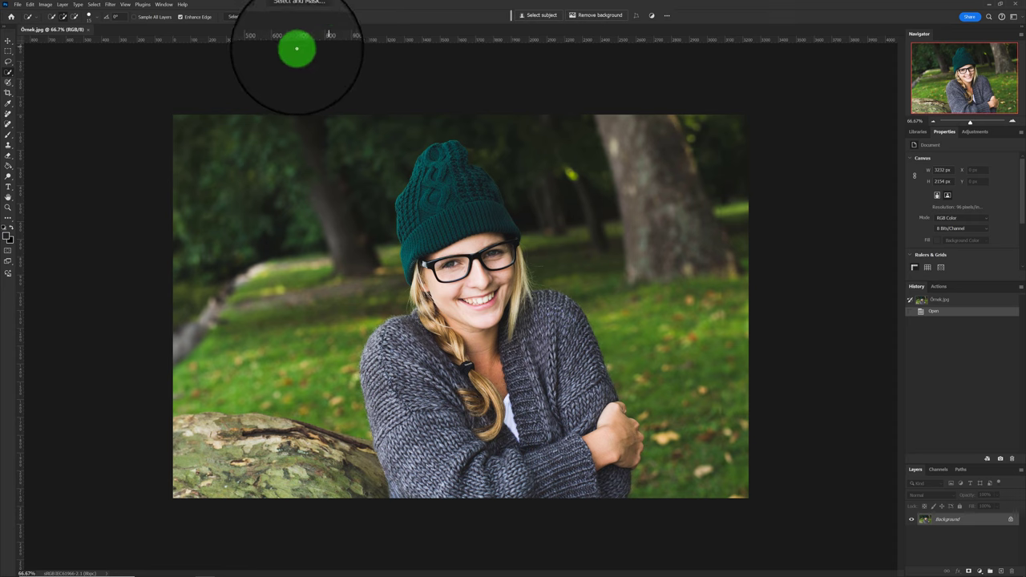
click(240, 17)
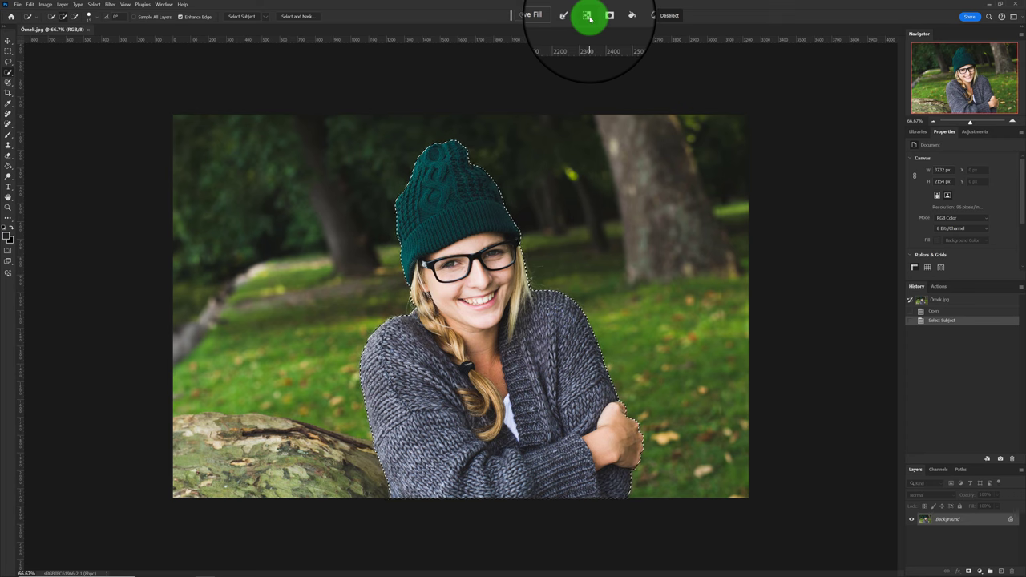
Invert the selection and Generative Fill the background with the prompt 'kiş mnzarası'.
click(589, 17)
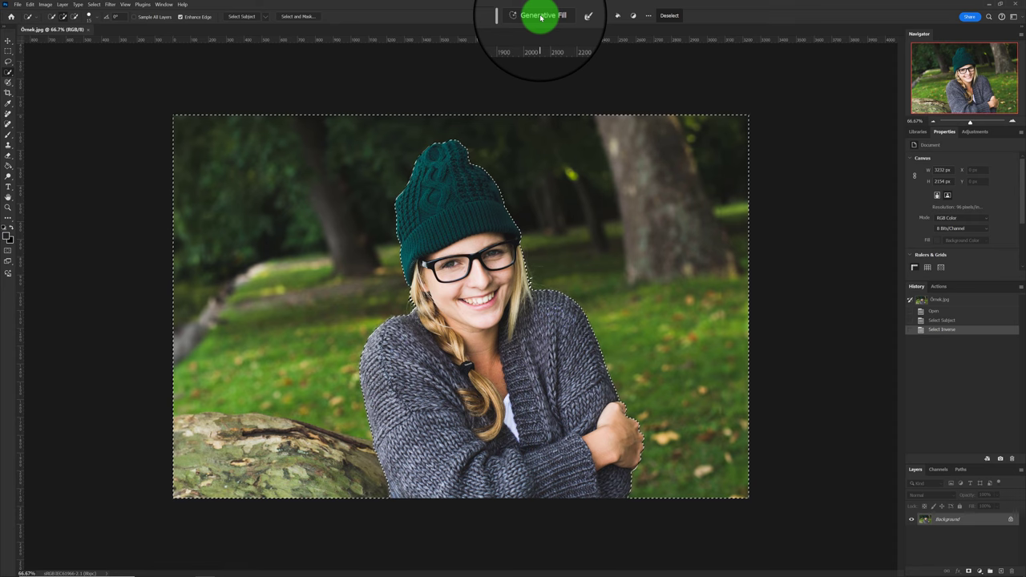
click(541, 17)
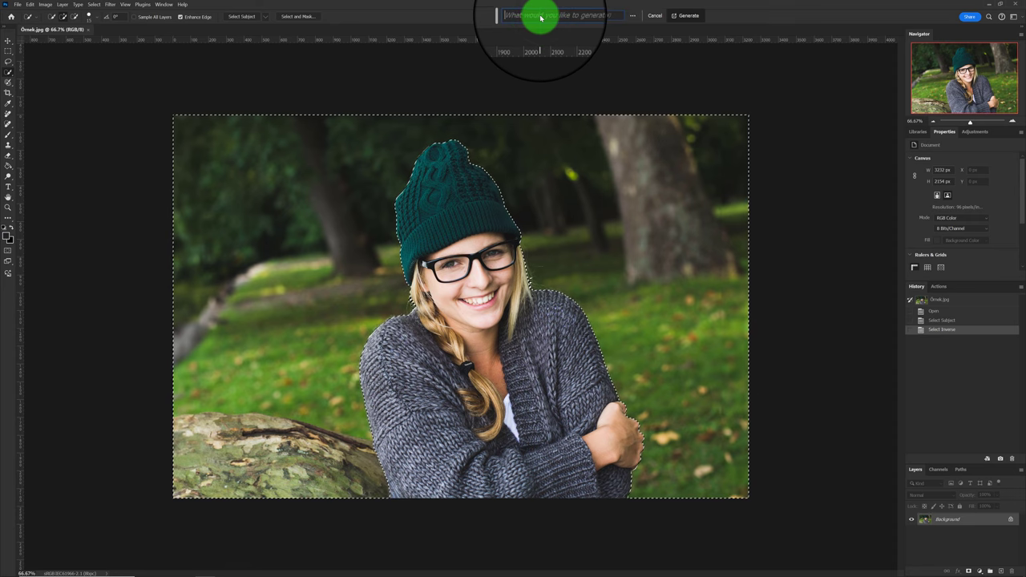
text(ki)
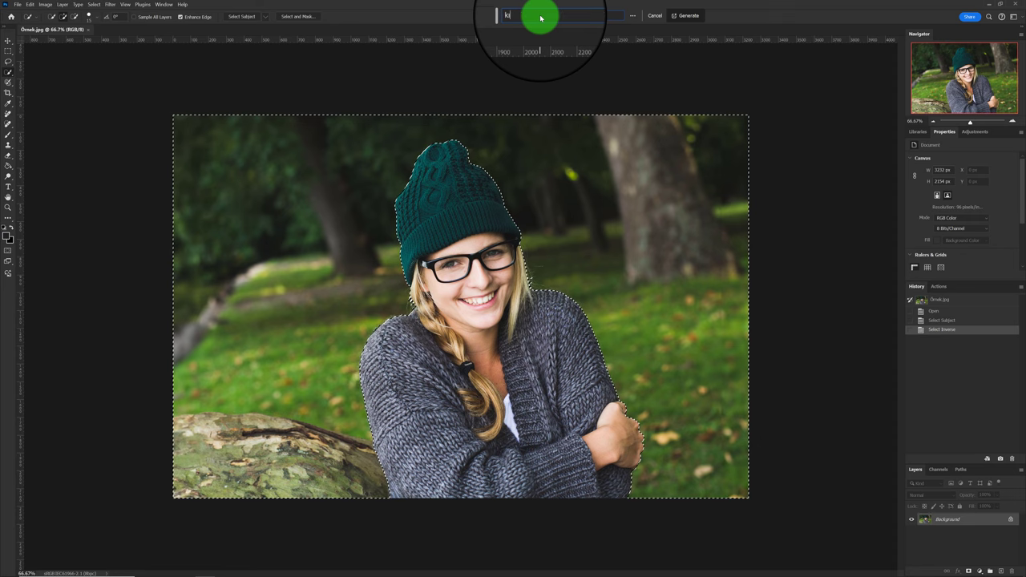
text(ş manz)
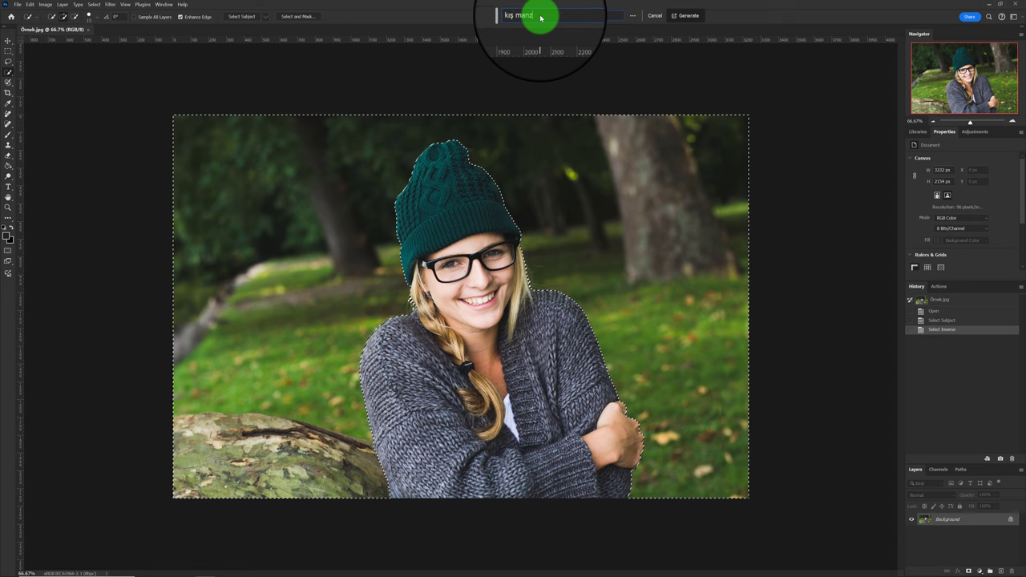
text(arası)
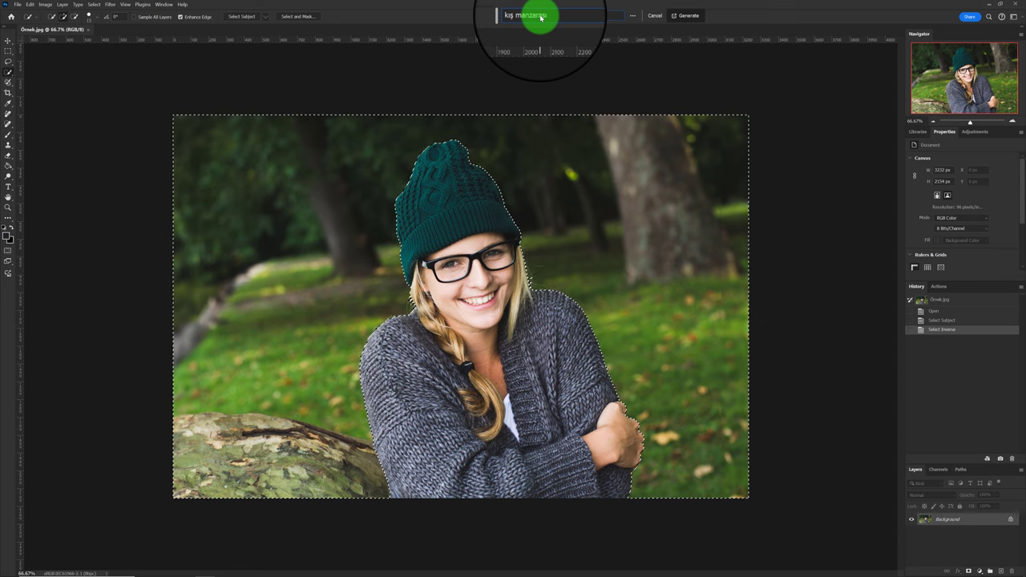
key(Return)
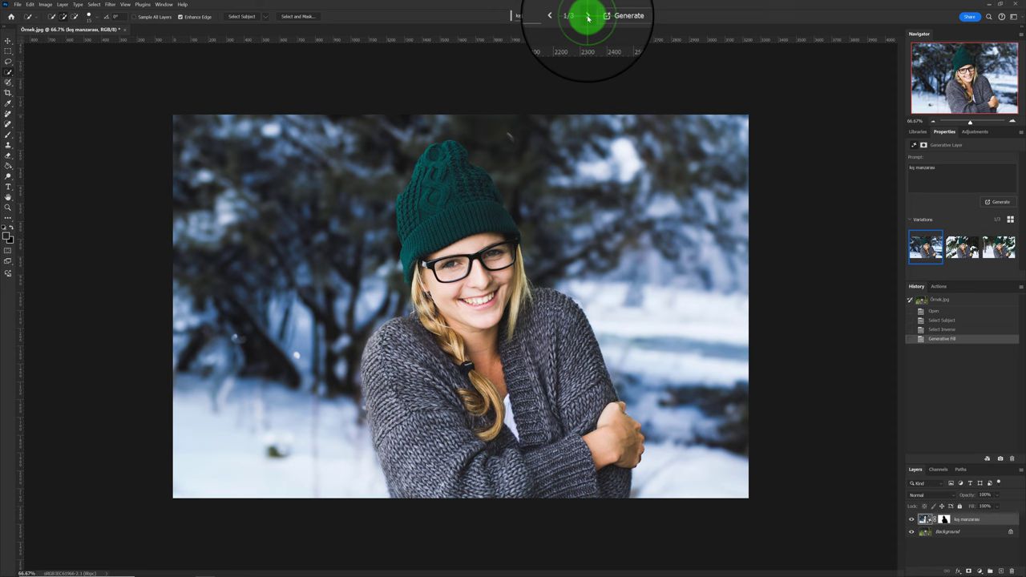
Compare the three winter variations and keep the first, blue-toned snowy forest.
click(588, 18)
click(588, 18)
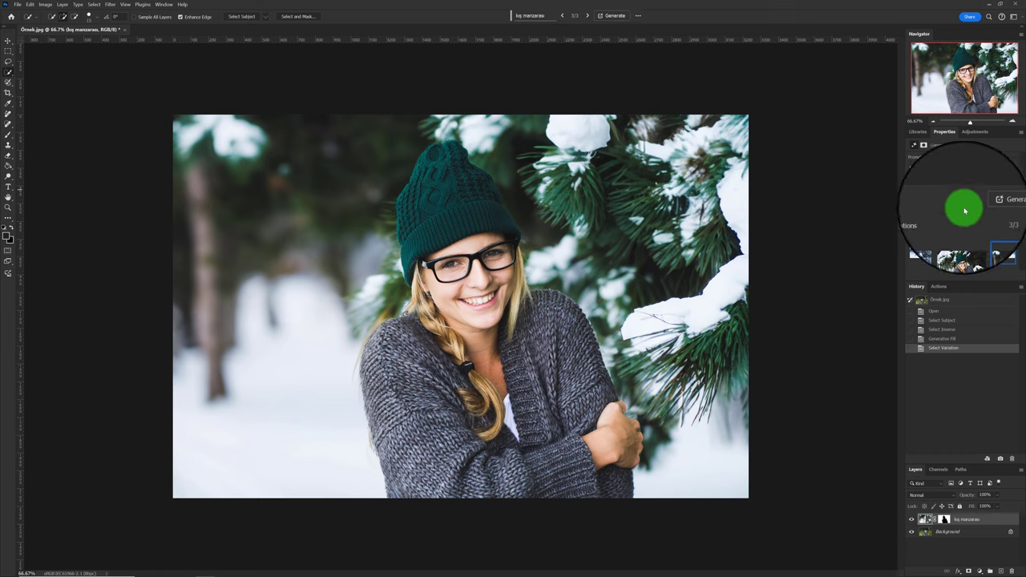
mouse_move(925, 246)
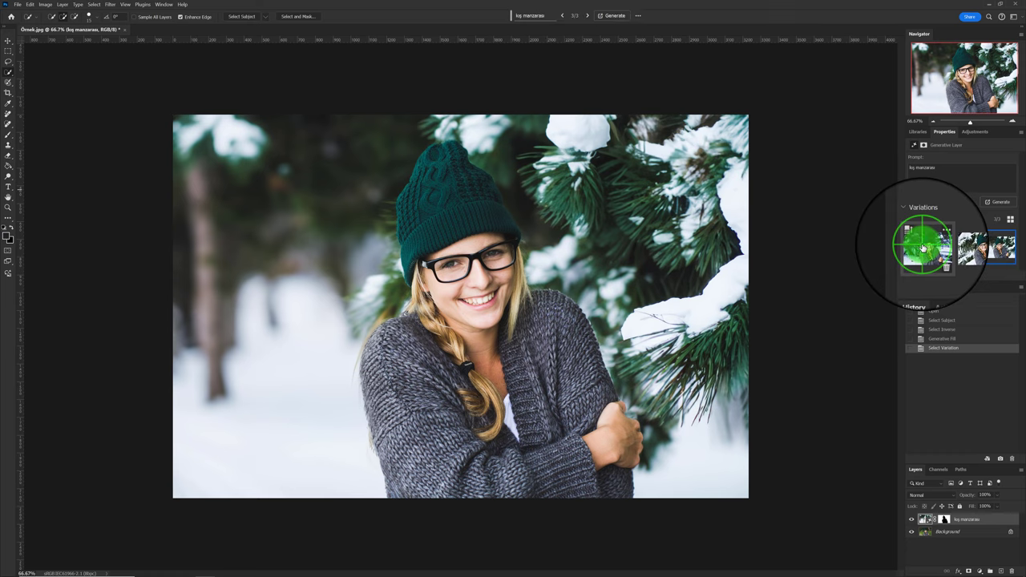
click(925, 245)
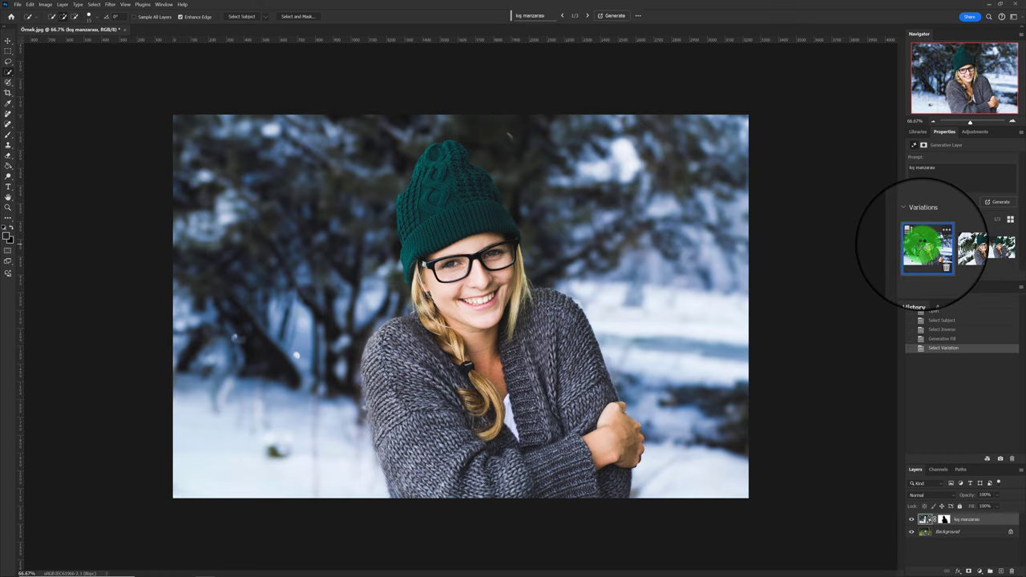
click(1000, 248)
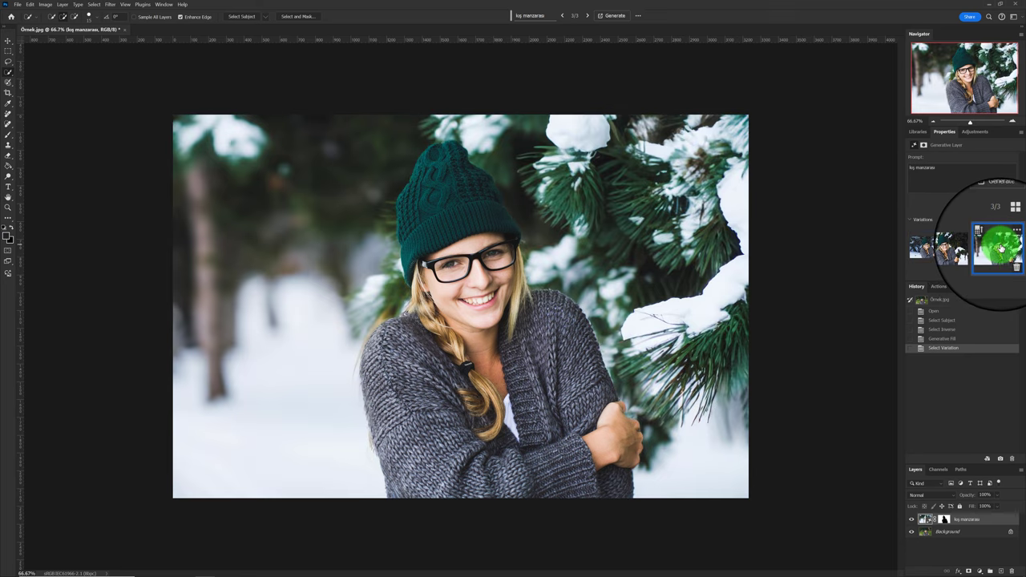
click(920, 249)
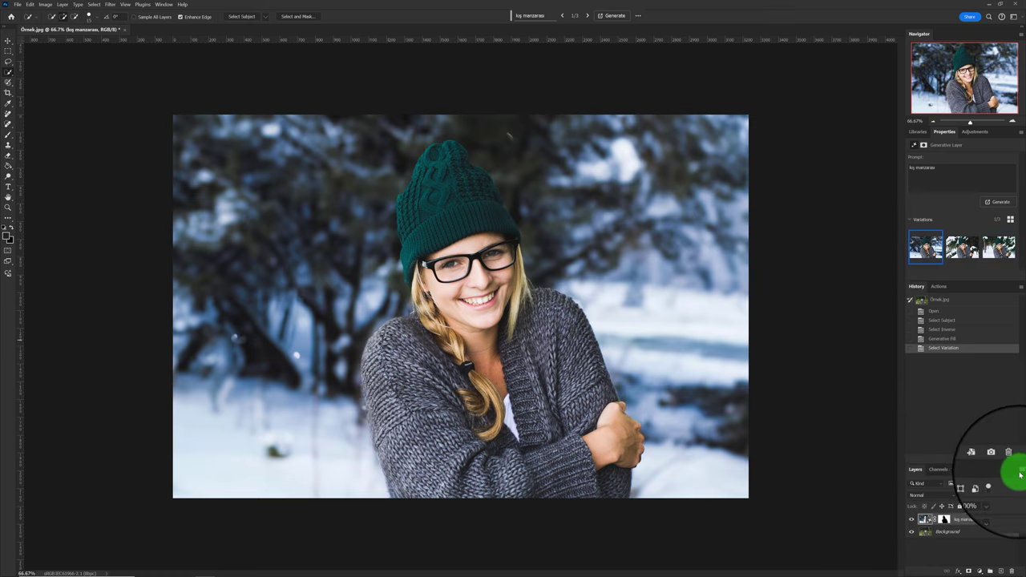
Flatten the generated background and portrait with Flatten Image from the Layers panel menu.
click(1021, 473)
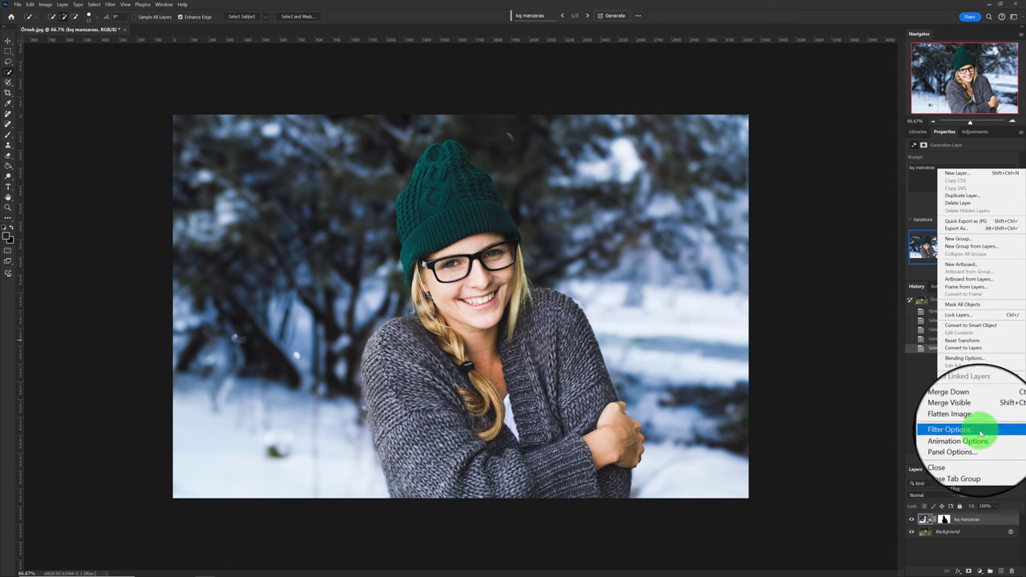
click(976, 422)
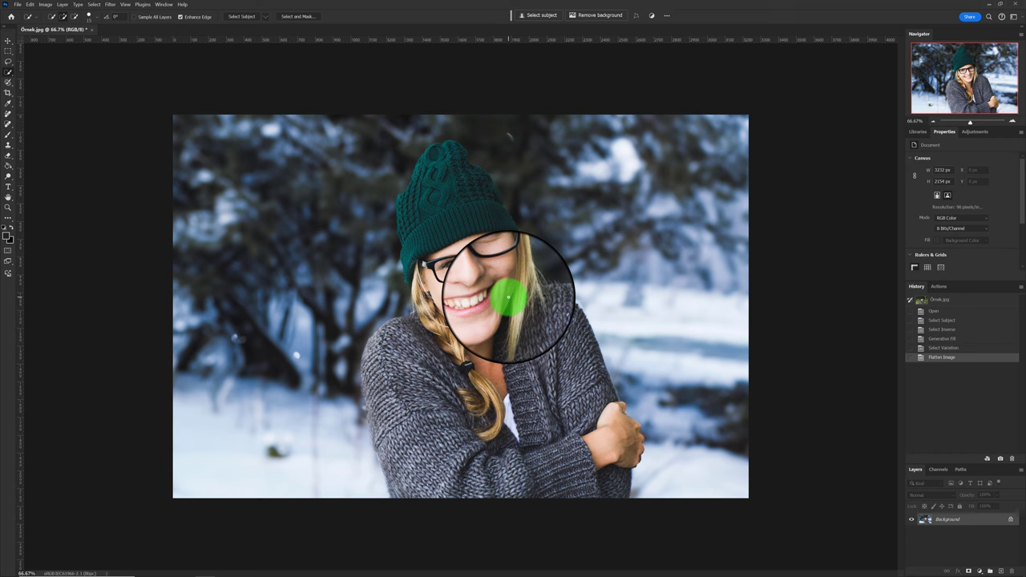
Select the whole canvas and Generative Fill it with the prompt 'ökyüzü yağan kar'.
key(ctrl+a)
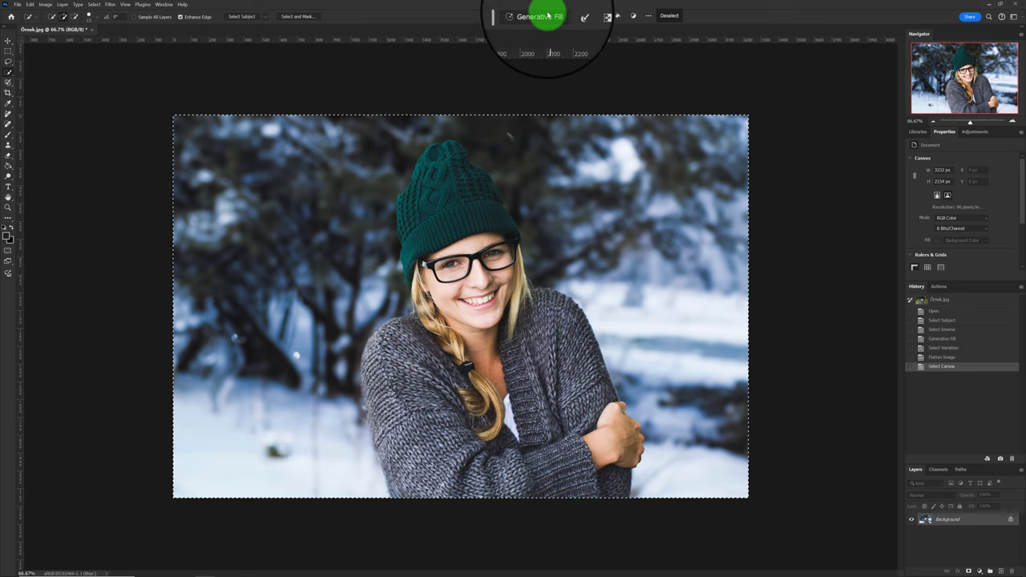
click(546, 16)
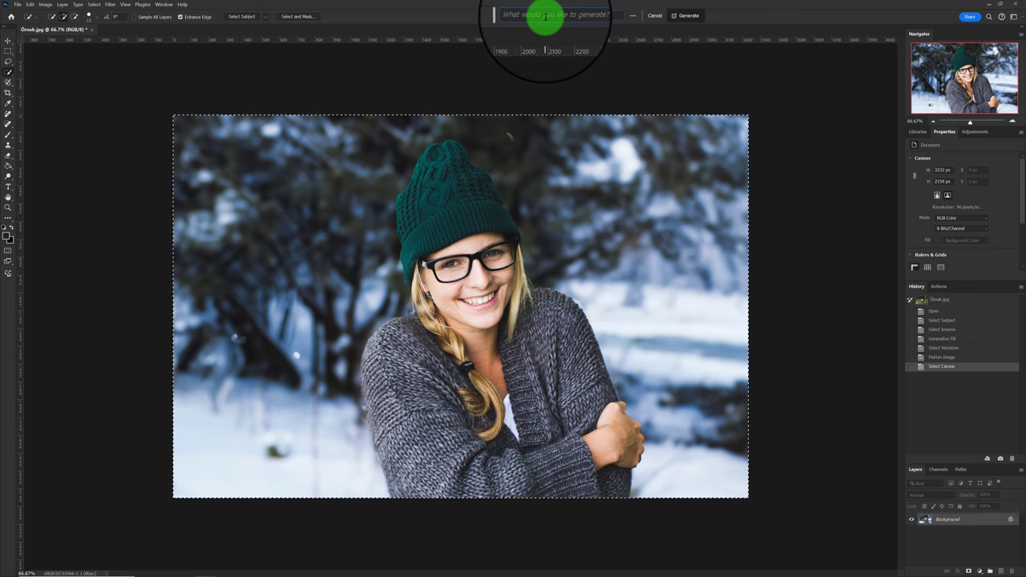
text(göky)
text(üzü ya)
text(ğan kar)
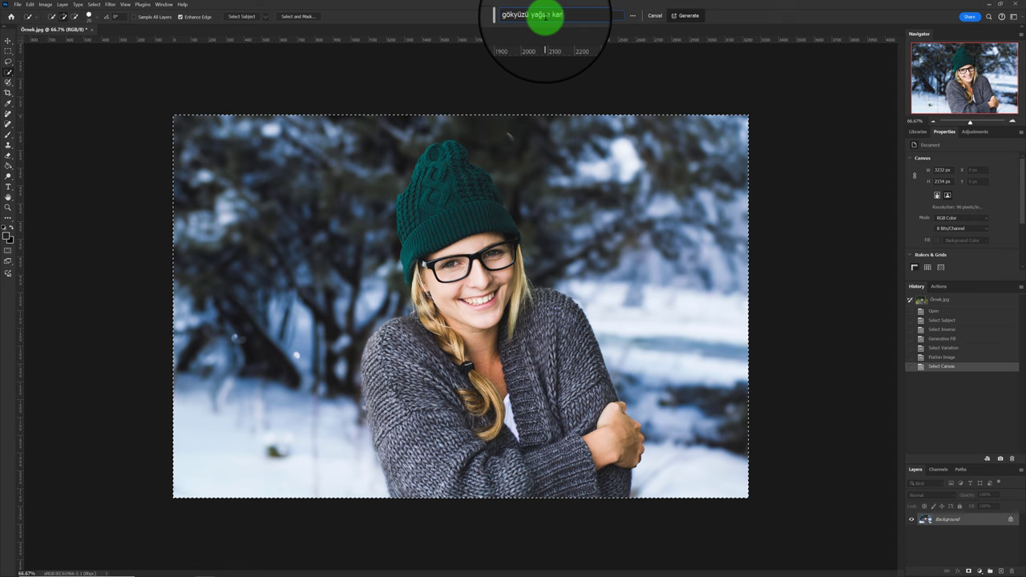
click(681, 17)
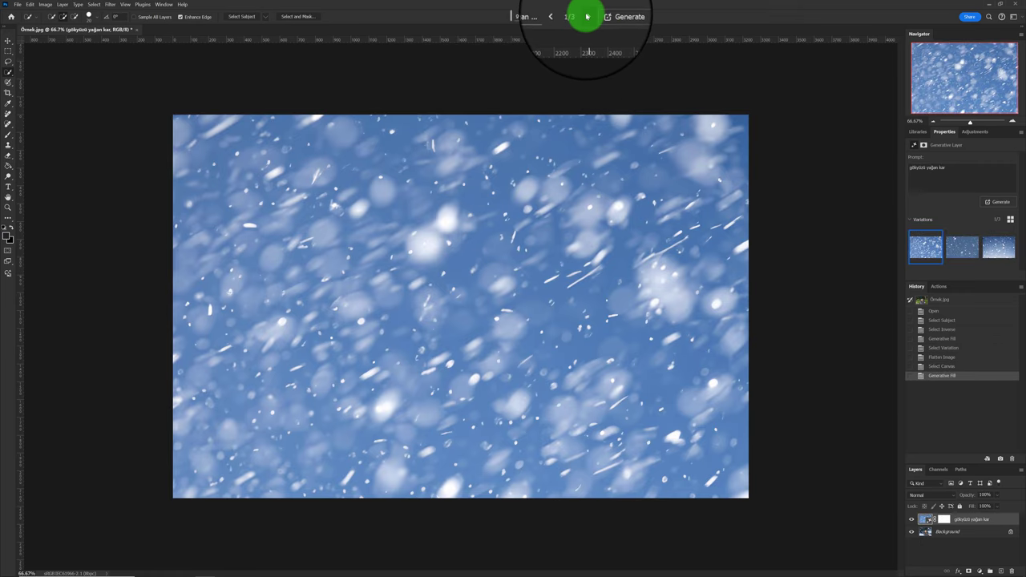
Switch the snowfall layer to variation 3/3 with larger, brighter flakes.
click(586, 16)
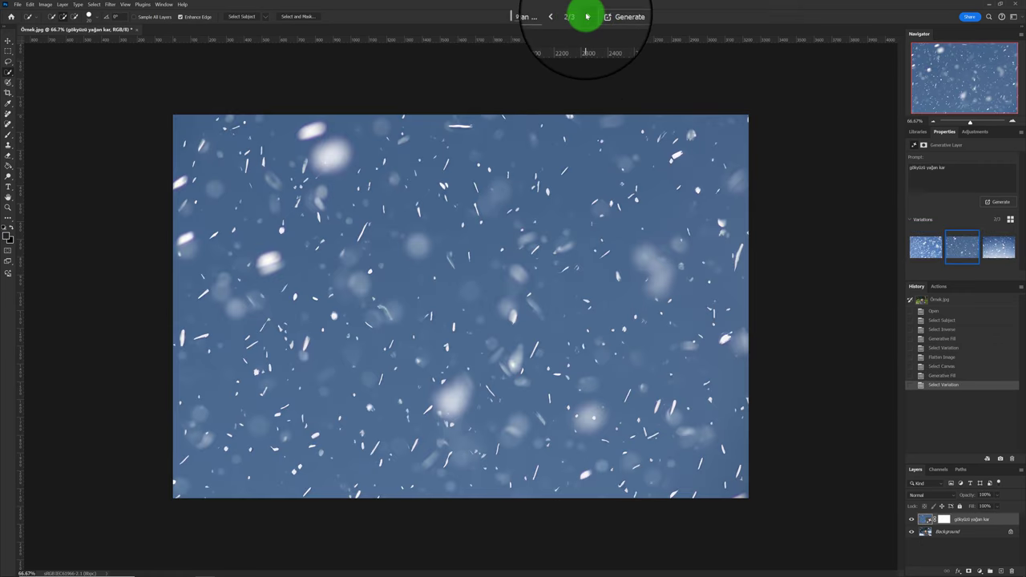
click(587, 16)
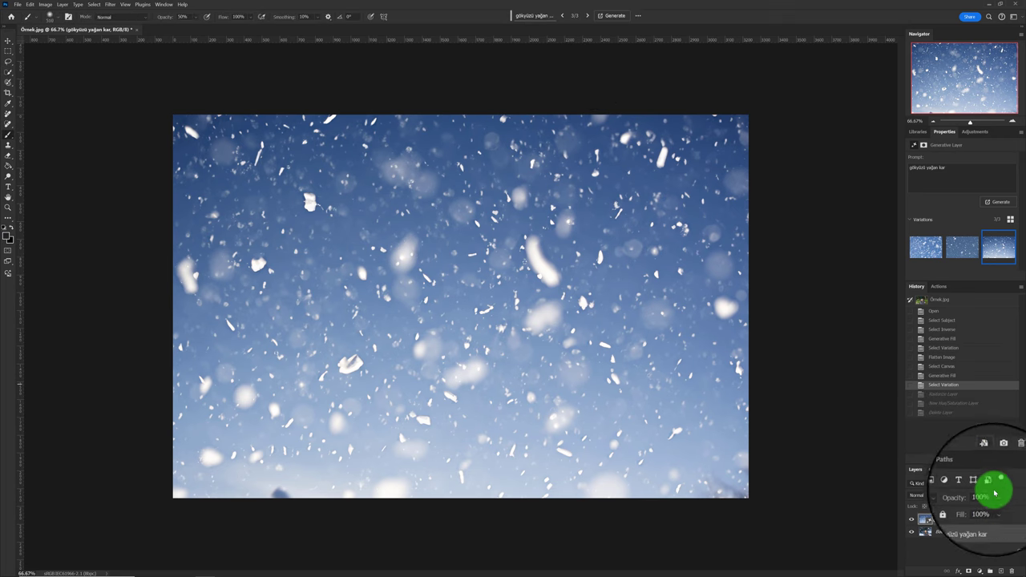
Rasterize the 'gökyüzü yağan kar' falling-snow layer into pixels.
right_click(995, 521)
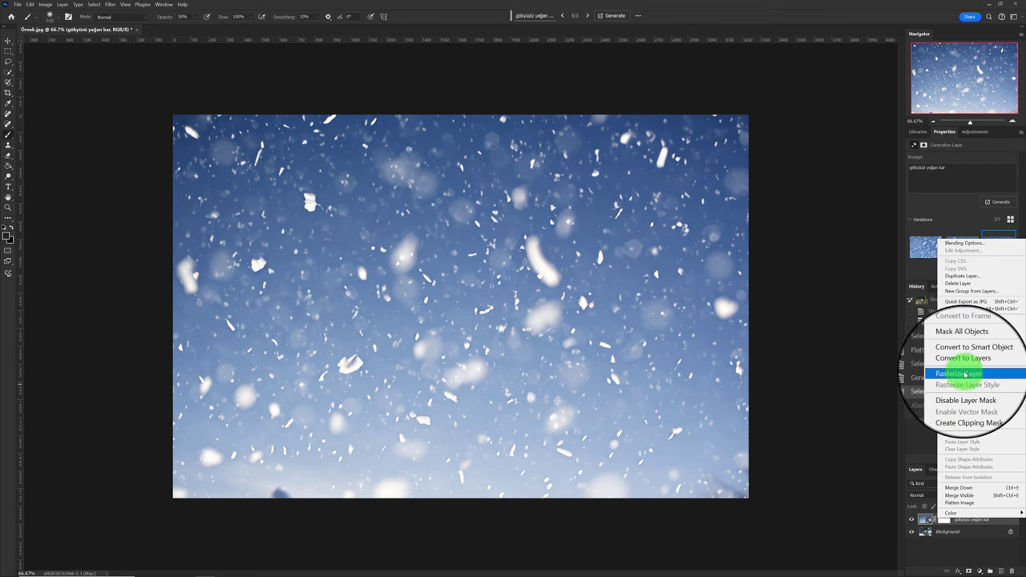
click(964, 375)
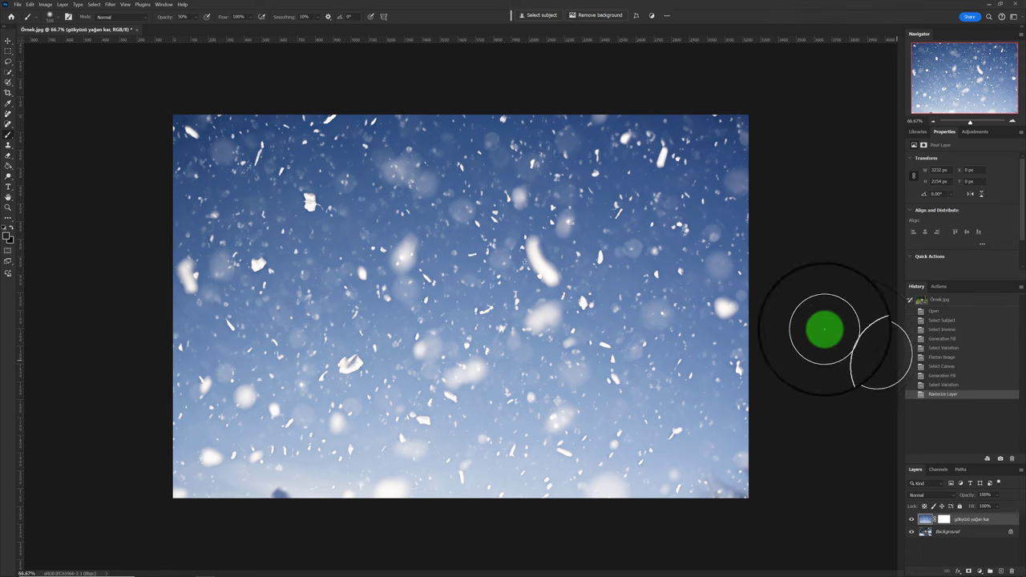
drag(567, 375, 596, 338)
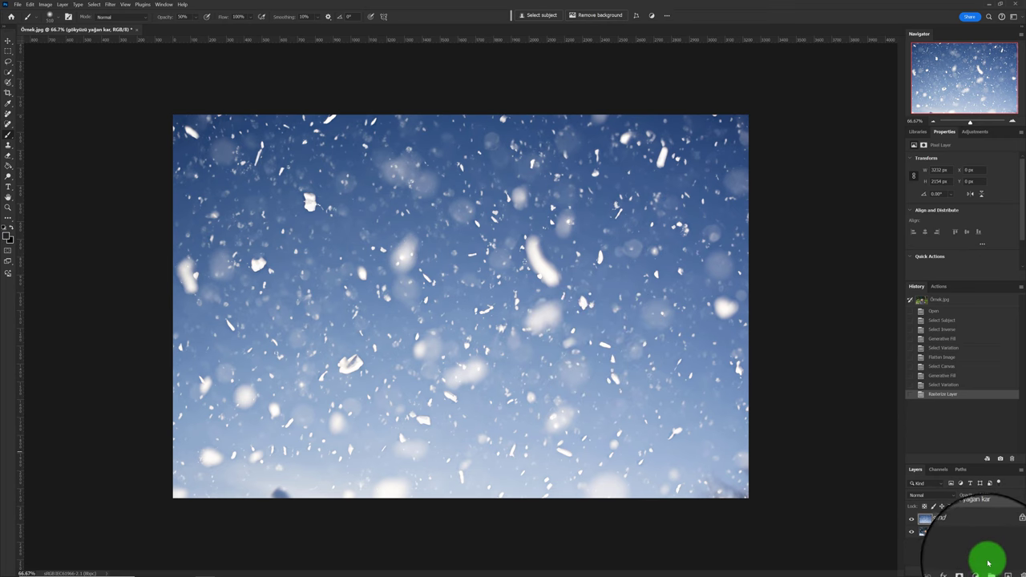
Add a Hue/Saturation adjustment clipped to the snow layer with Saturation at -100.
click(988, 563)
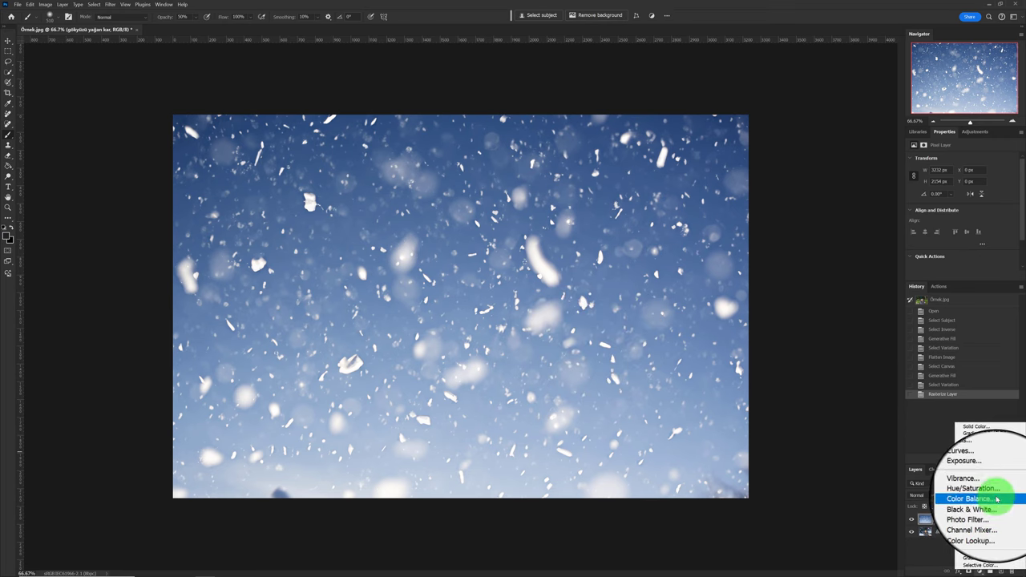
click(973, 488)
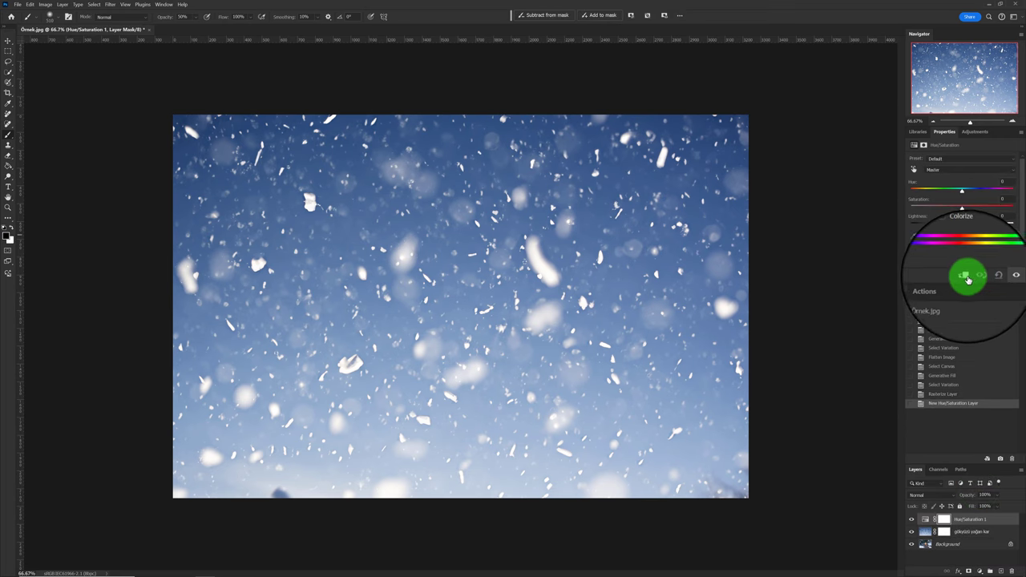
click(967, 278)
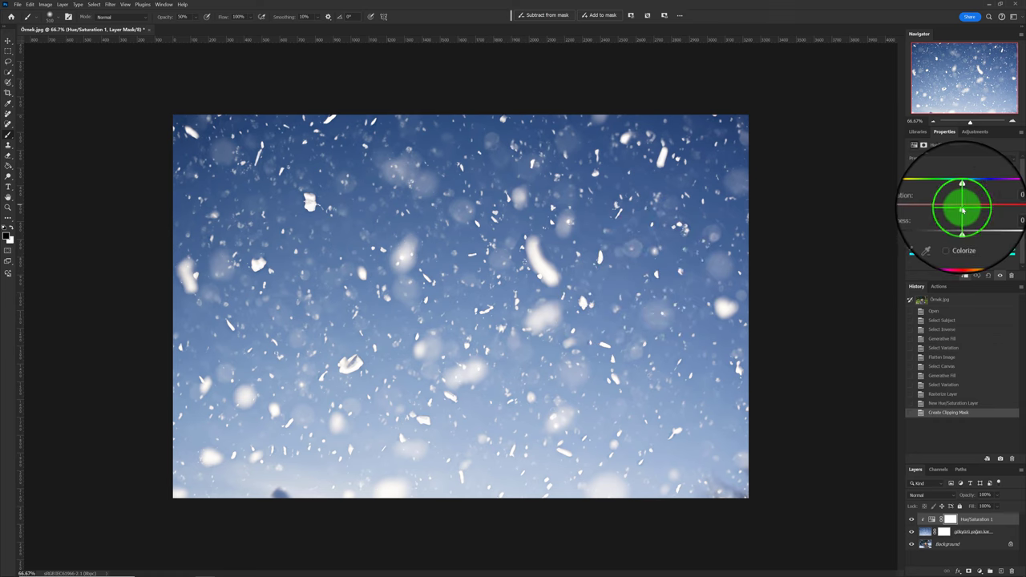
drag(962, 210, 879, 208)
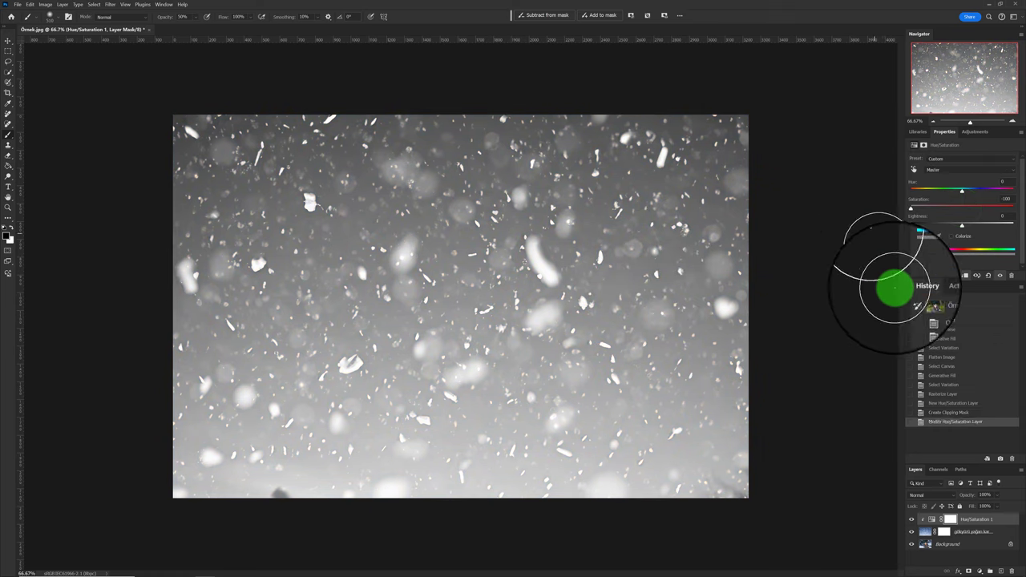
Set the falling-snow layer's blend mode to Screen and rearrange layers in the Layers panel.
click(924, 532)
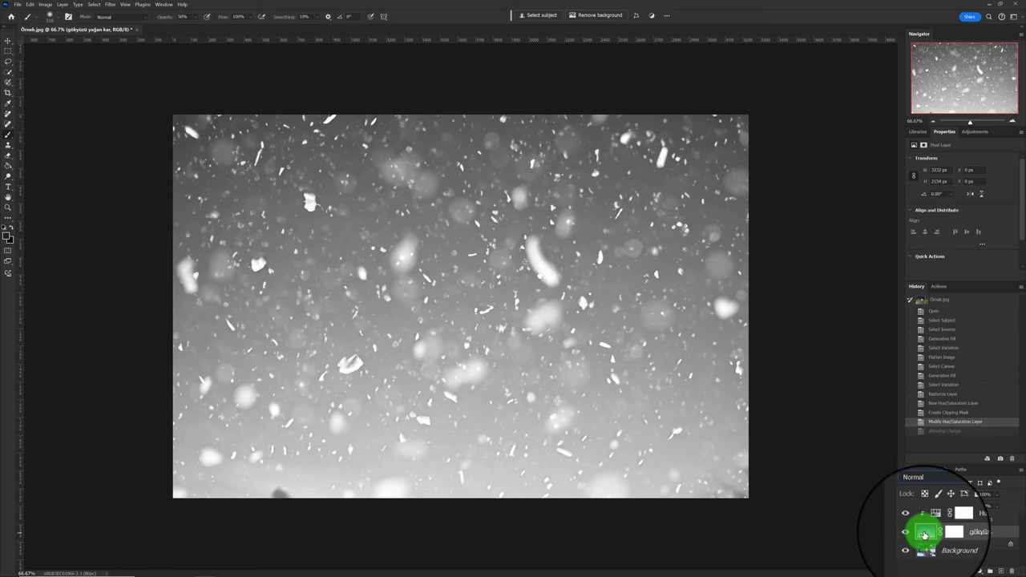
click(930, 497)
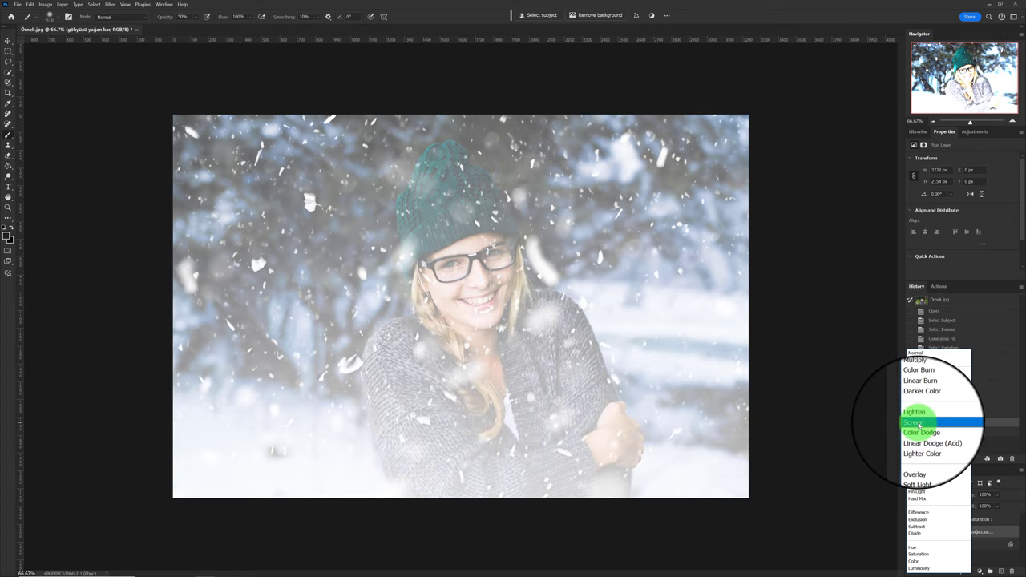
click(930, 423)
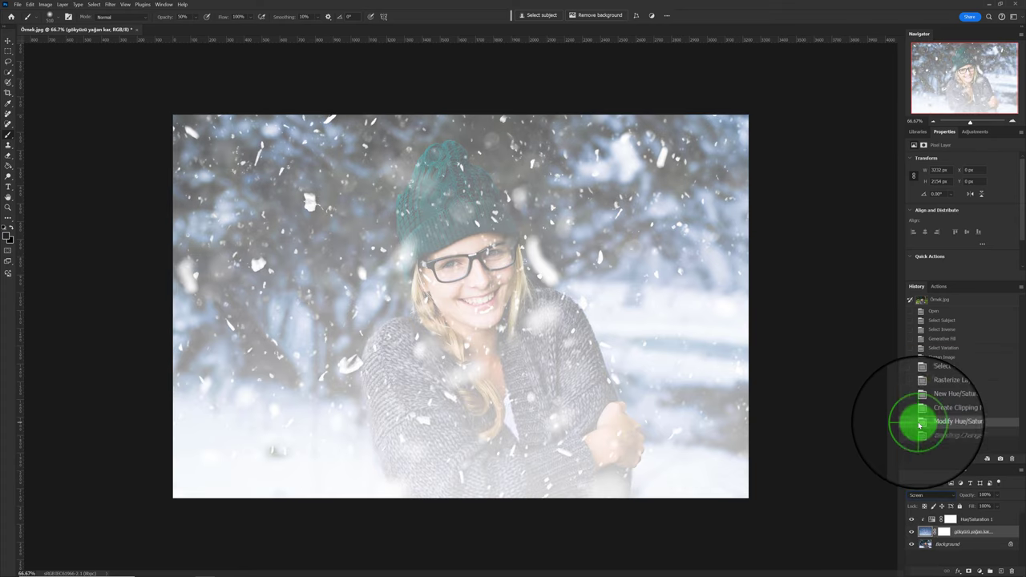
click(918, 492)
click(925, 522)
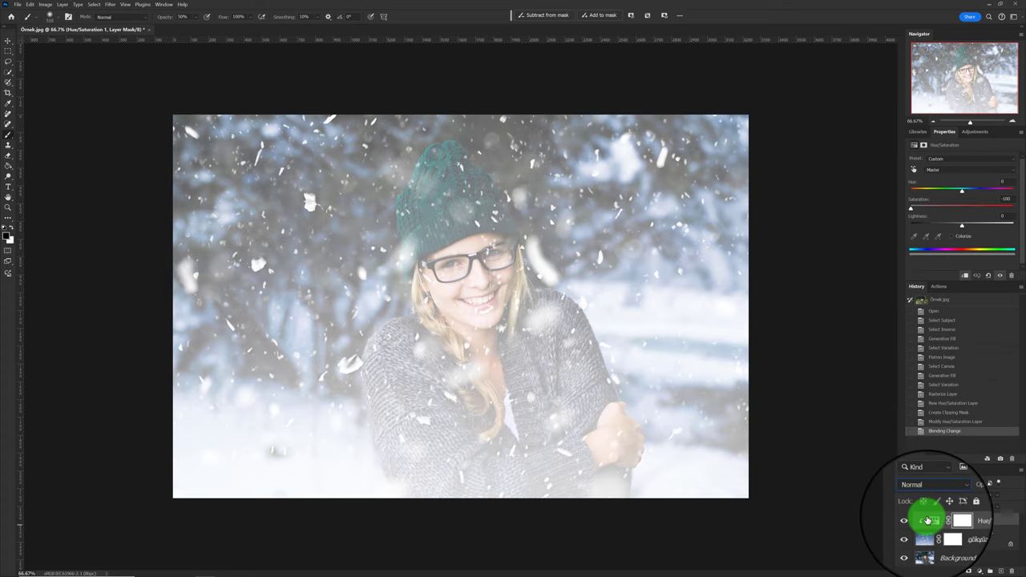
drag(927, 521, 962, 547)
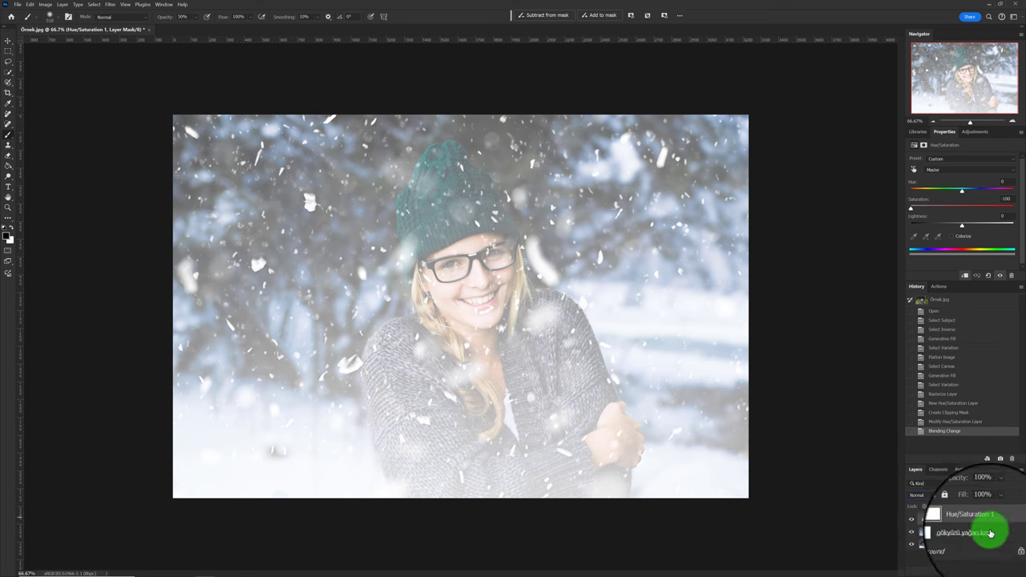
click(980, 572)
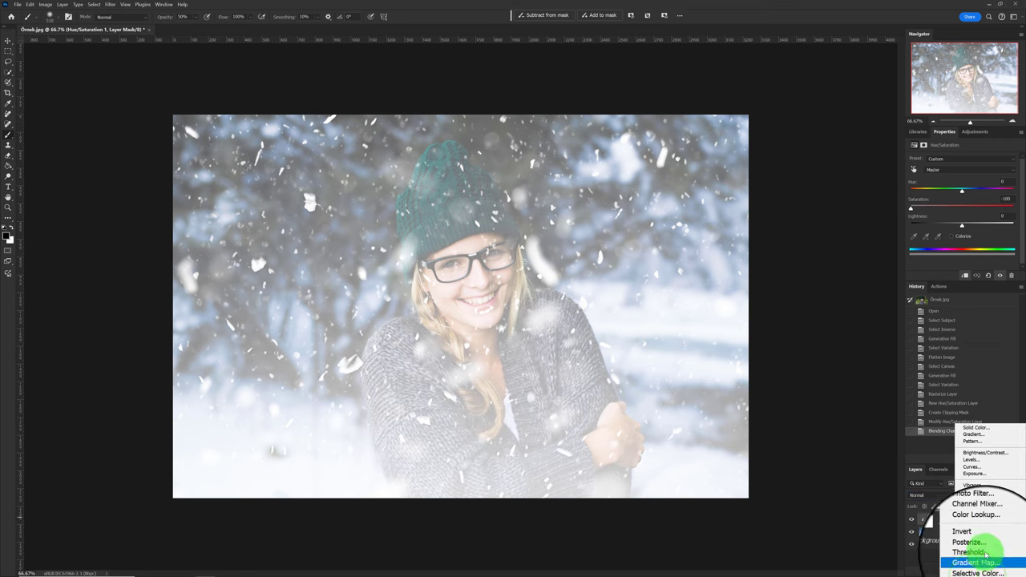
Add a clipped Levels adjustment with the black input slider moved right, then select the snow layer's mask.
click(972, 461)
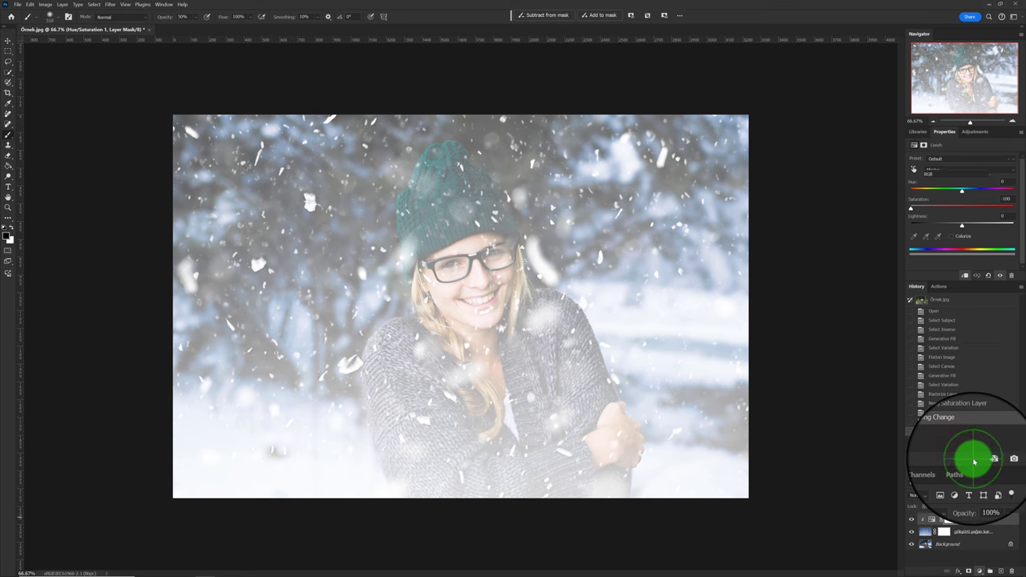
click(965, 277)
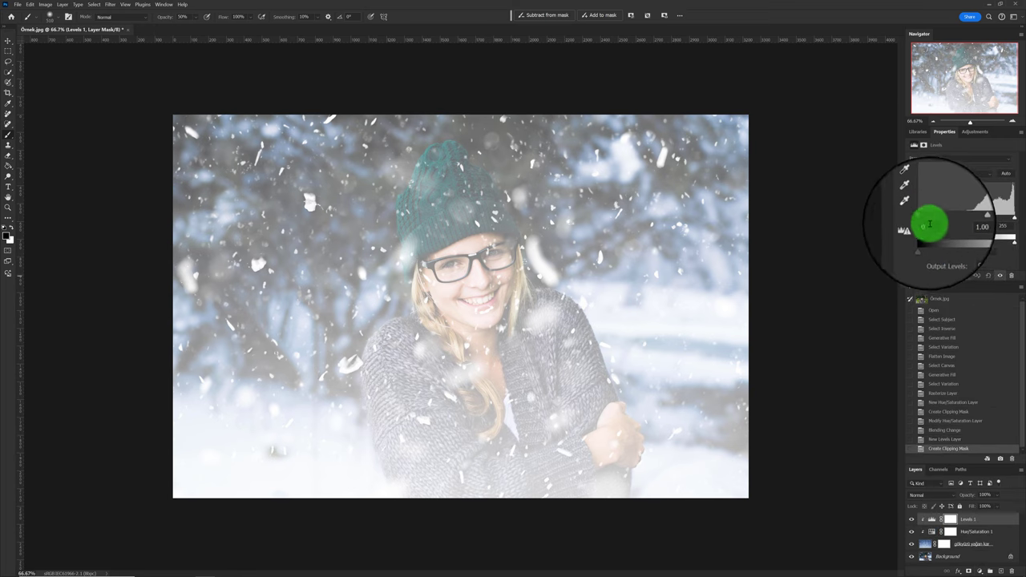
mouse_move(930, 225)
mouse_down()
mouse_move(983, 220)
mouse_move(954, 221)
mouse_up()
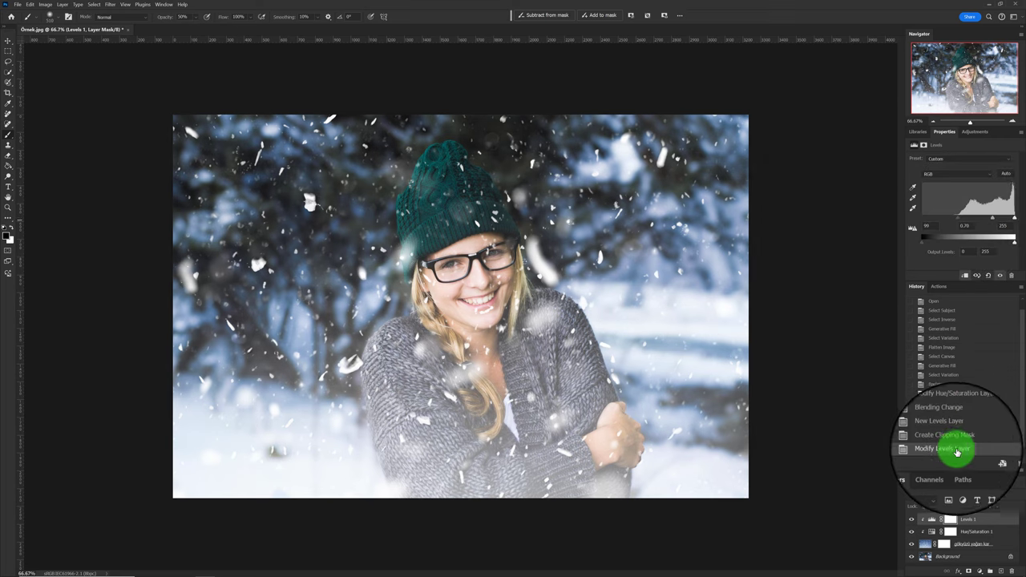
click(944, 545)
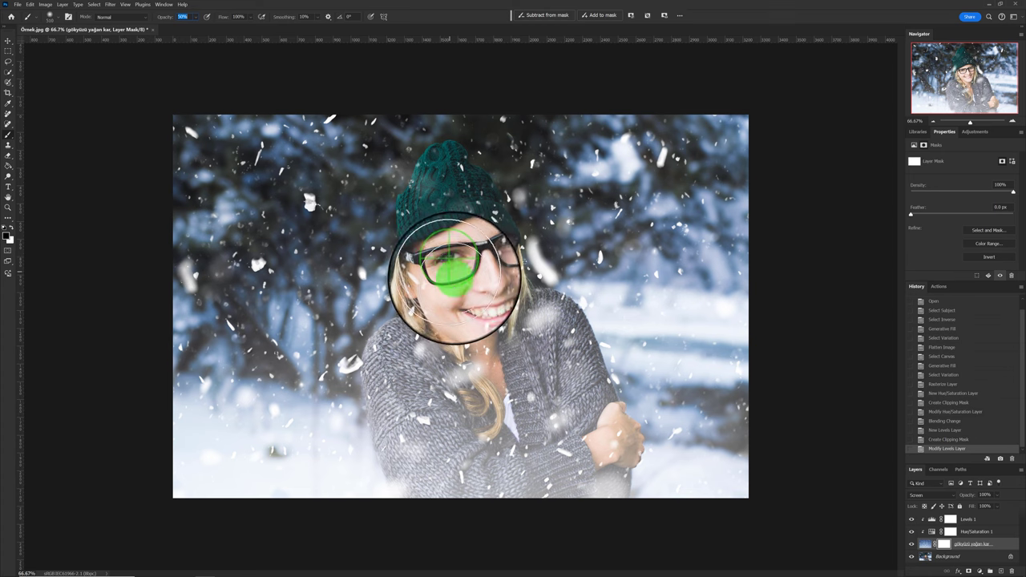
Paint black on the snow layer mask to hide flakes over her face, glasses, hat and chest.
mouse_move(454, 261)
mouse_down()
mouse_move(458, 302)
mouse_move(476, 320)
mouse_move(491, 311)
mouse_move(497, 225)
mouse_move(474, 219)
mouse_move(451, 234)
mouse_up()
mouse_move(451, 234)
mouse_down()
mouse_move(474, 371)
mouse_move(583, 434)
mouse_move(607, 419)
mouse_move(575, 436)
mouse_up()
drag(490, 389, 458, 366)
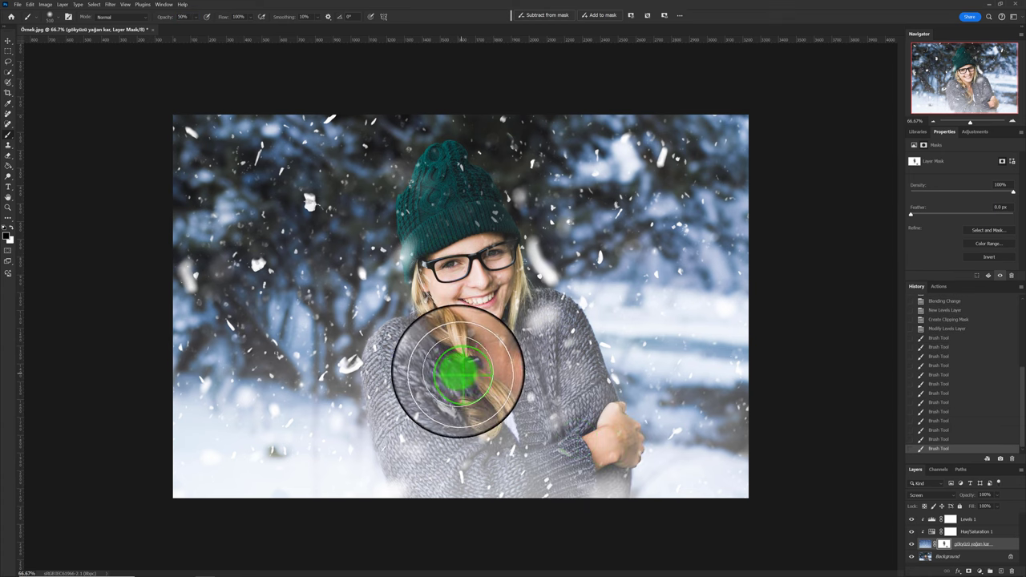
drag(465, 206, 459, 193)
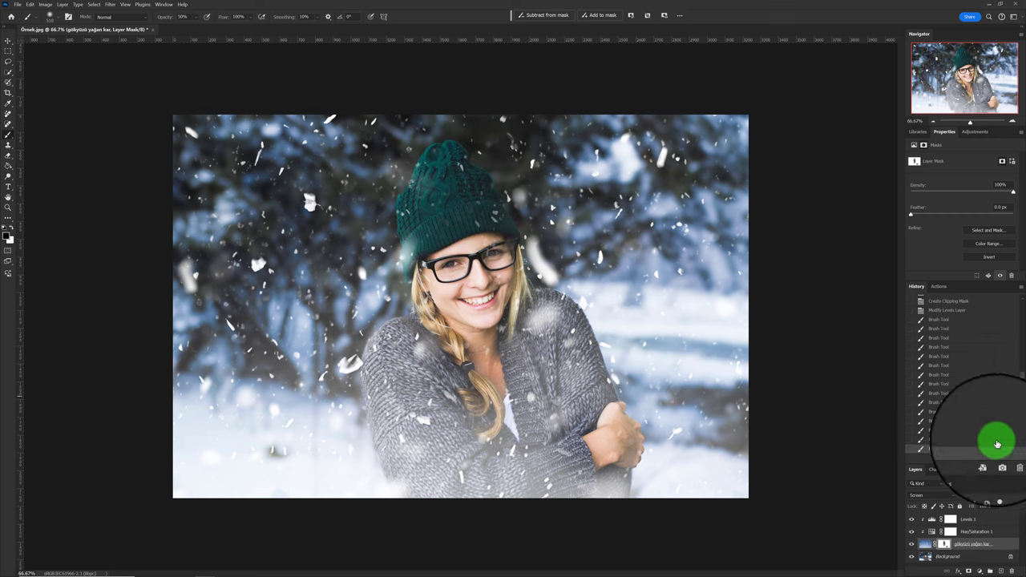
click(981, 522)
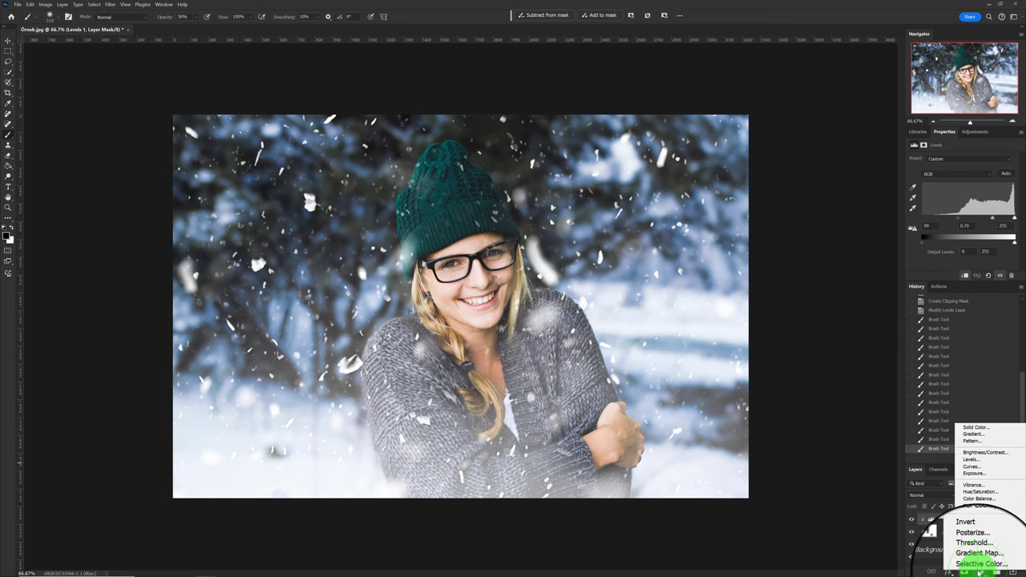
Add a colorized Hue/Saturation layer with Hue about 208 and Saturation 42 for a blue tint.
click(982, 493)
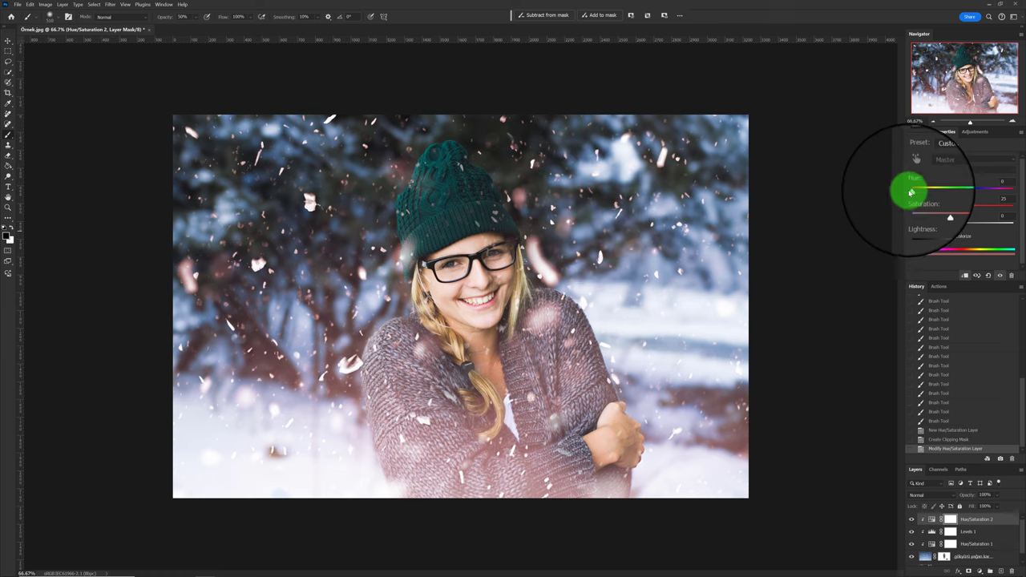
drag(914, 193, 929, 194)
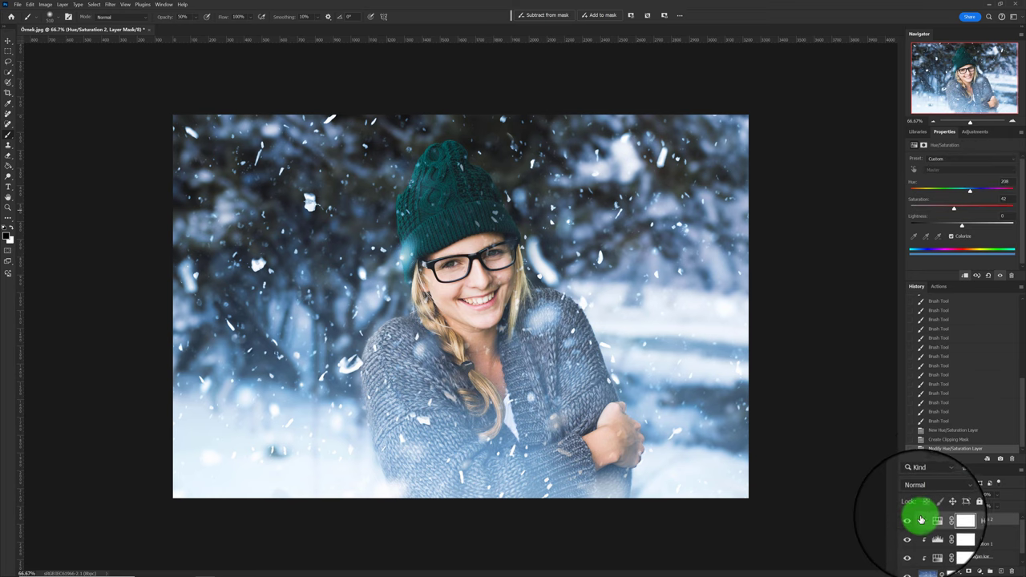
Toggle Hue/Saturation 2 to compare the tint, then flatten the image via the Layers menu.
click(913, 522)
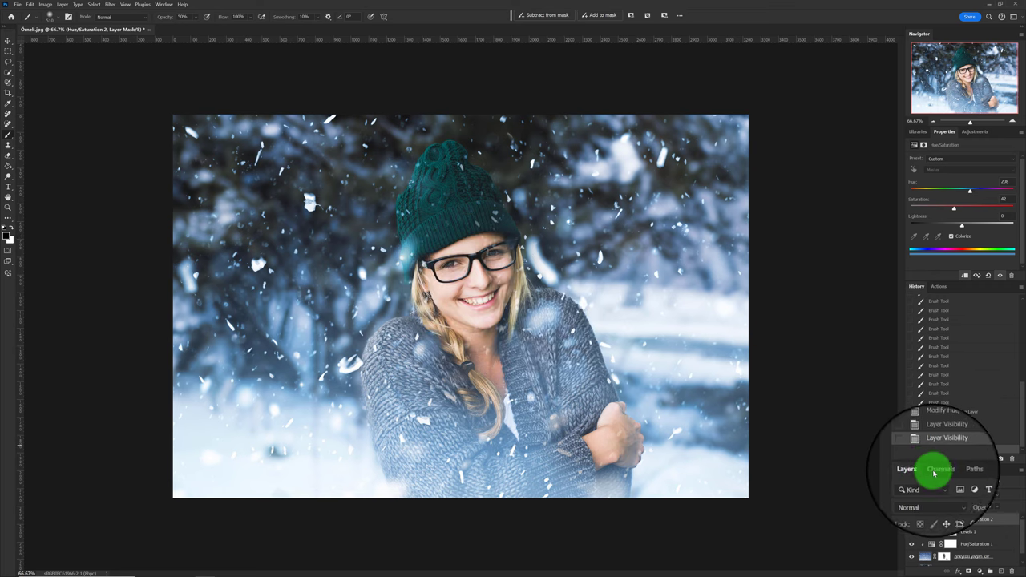
click(1021, 474)
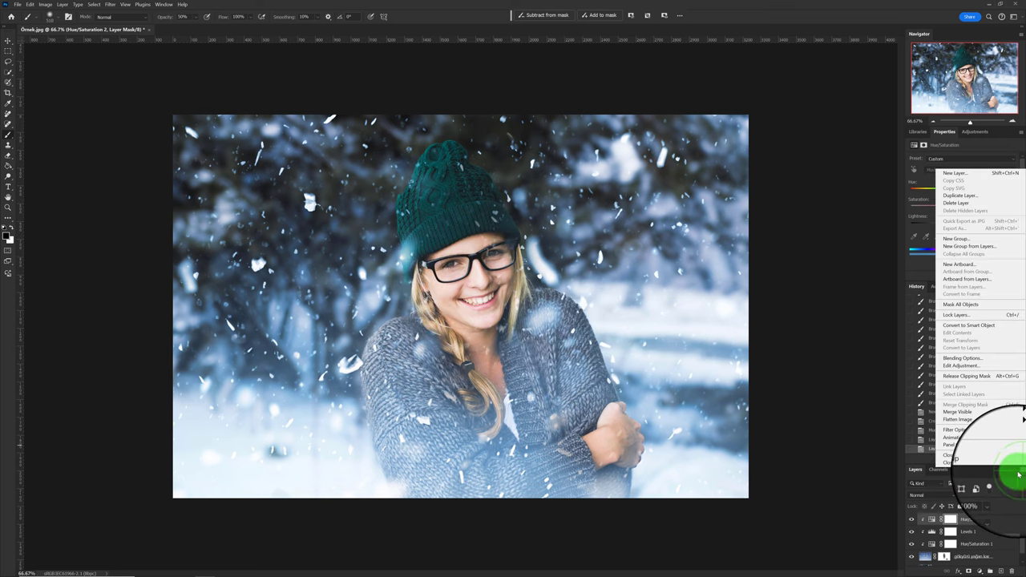
key(Escape)
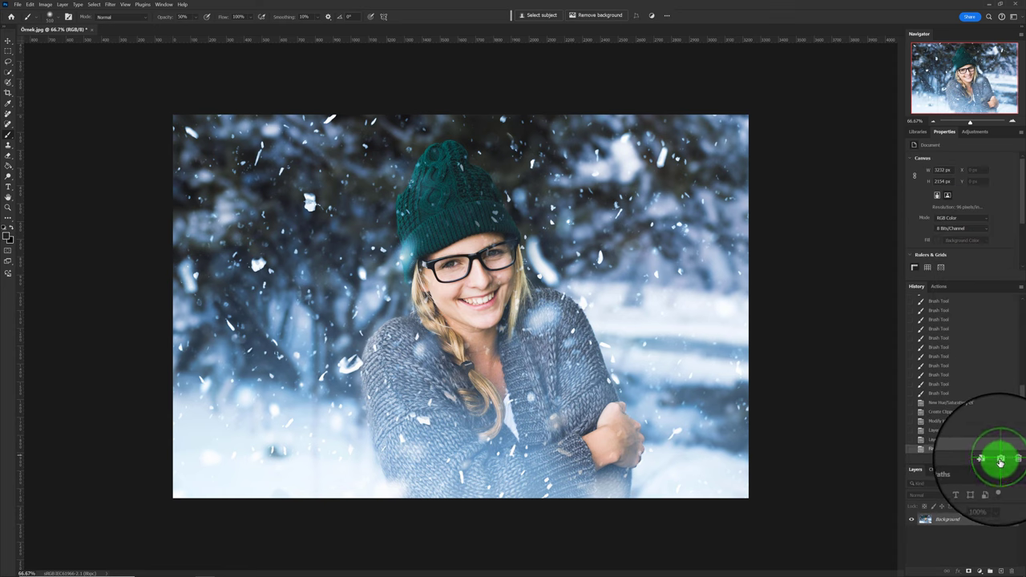
drag(1024, 429, 1023, 308)
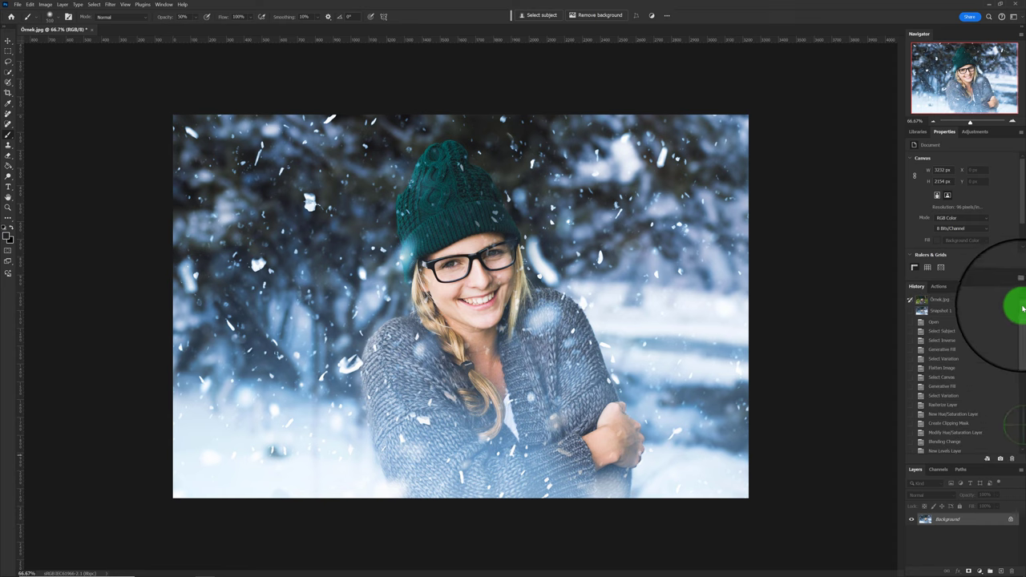
click(930, 300)
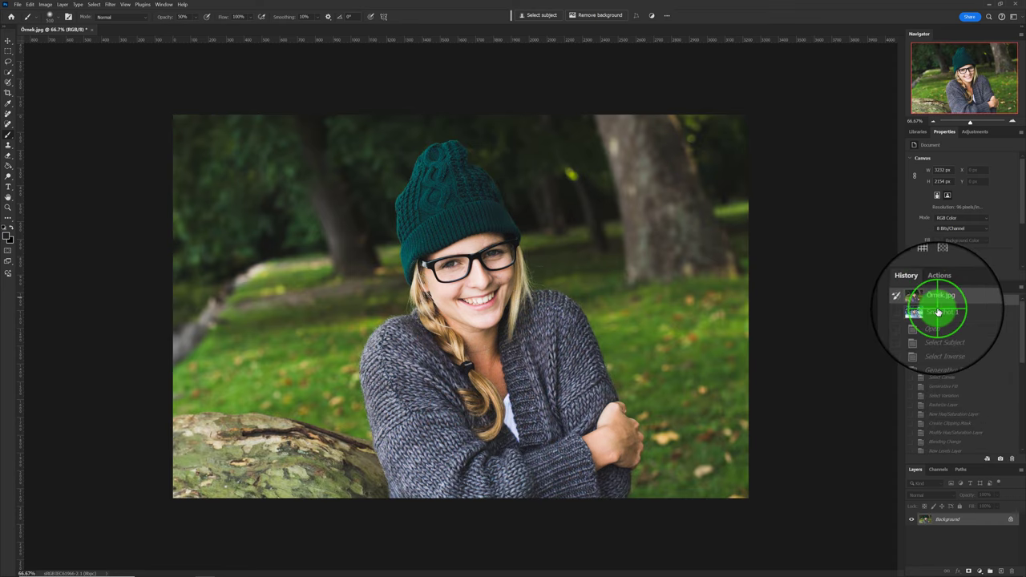
click(938, 312)
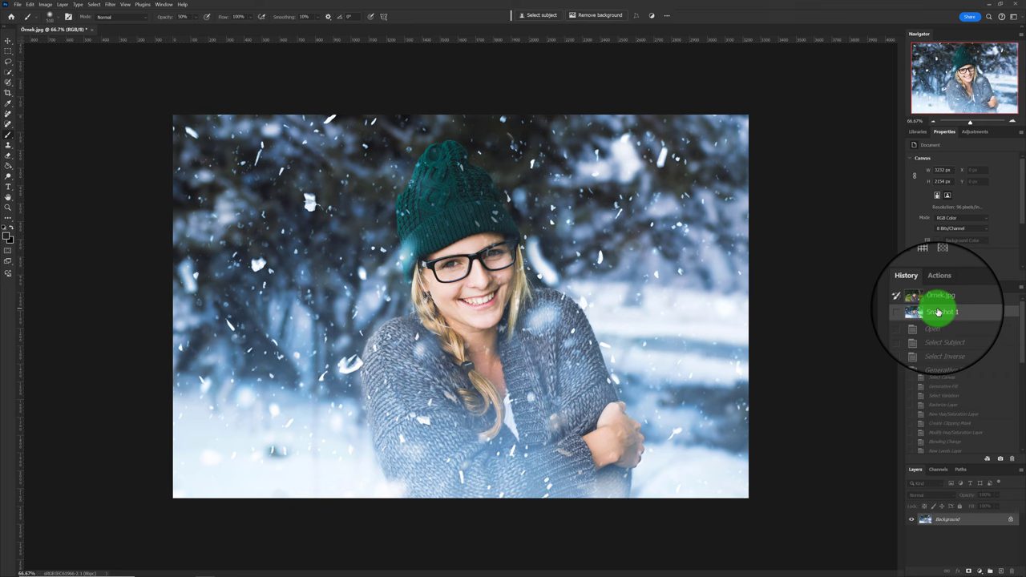